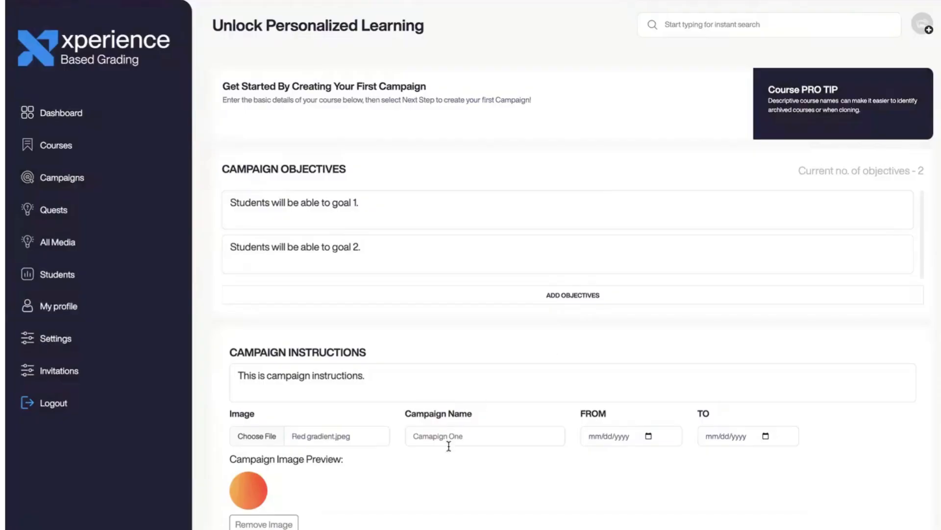
- Name the campaign 'Campaign 1: Atomic structure', run it 11/01/2025–11/12/2025, save, and view its quests
{"action": "left_click", "coordinate": [447, 440]}
{"action": "left_click", "coordinate": [488, 461]}
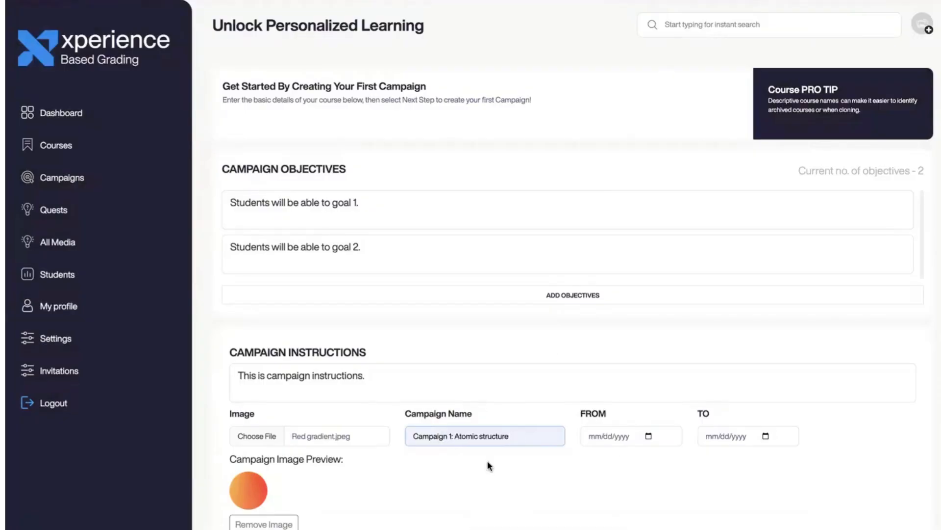
{"action": "left_click", "coordinate": [648, 436]}
{"action": "left_click", "coordinate": [701, 244]}
{"action": "left_click", "coordinate": [765, 436]}
{"action": "left_click", "coordinate": [769, 278]}
{"action": "scroll", "coordinate": [756, 367], "scroll_direction": "down", "scroll_amount": 1}
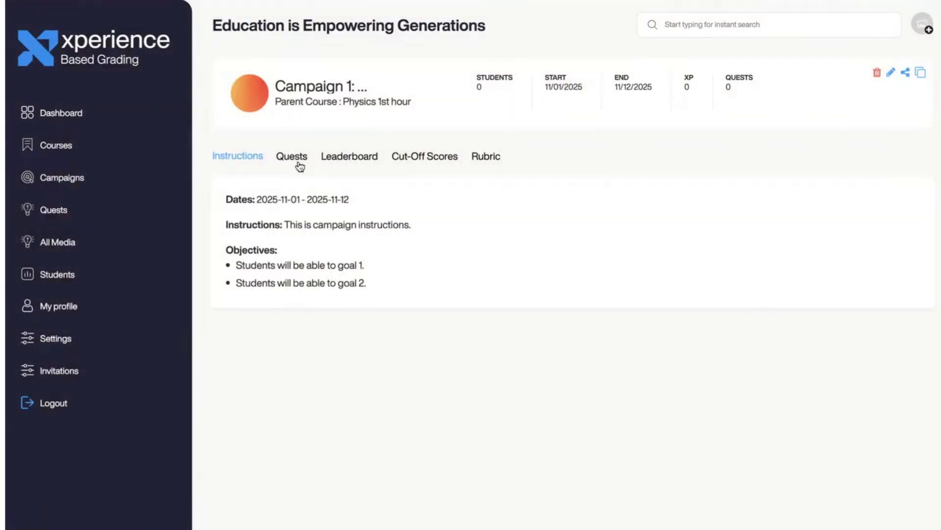
{"action": "left_click", "coordinate": [292, 156]}
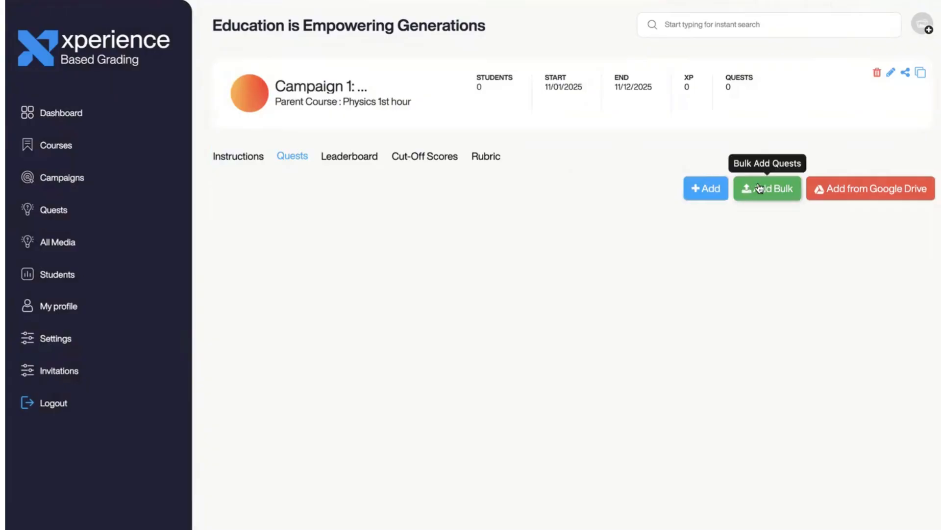
- Start a Google Drive quest import worth 100 points per quest, not mandatory
{"action": "left_click", "coordinate": [835, 191]}
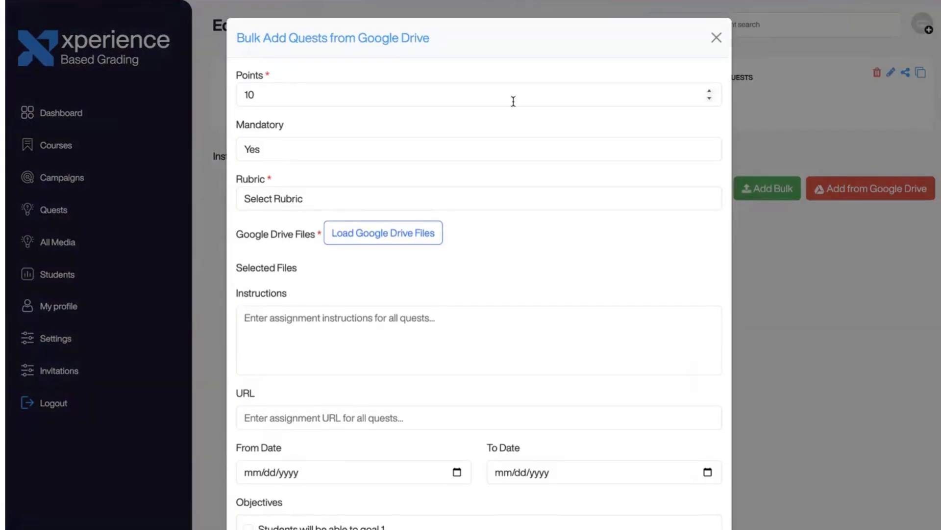
{"action": "left_click", "coordinate": [419, 94]}
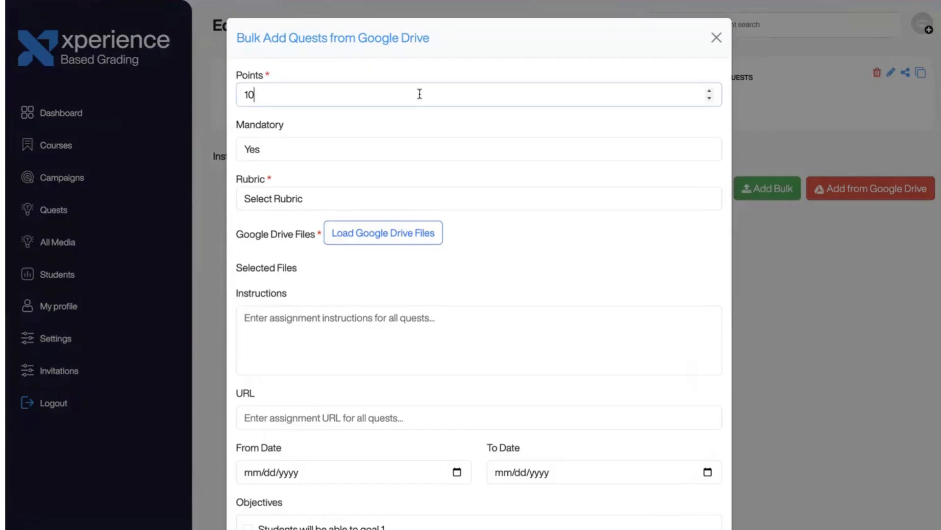
{"action": "left_click", "coordinate": [405, 147]}
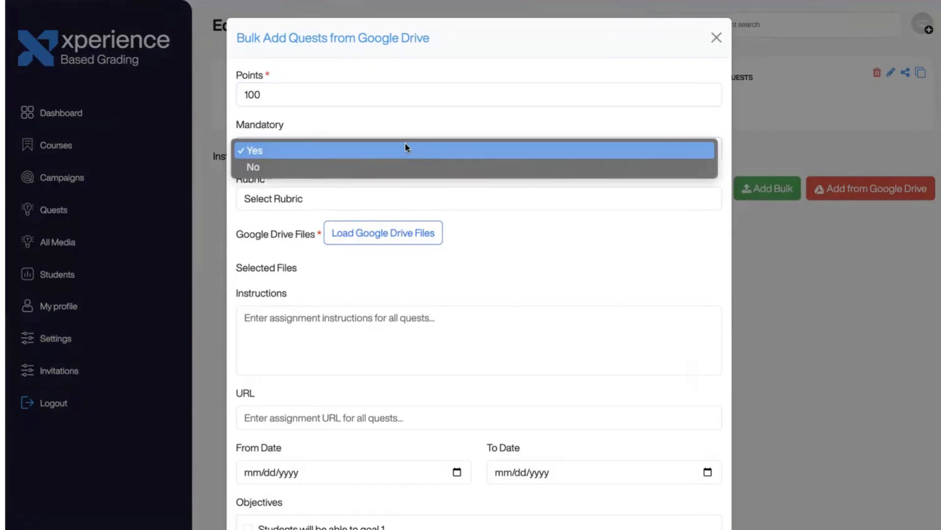
{"action": "left_click", "coordinate": [395, 169]}
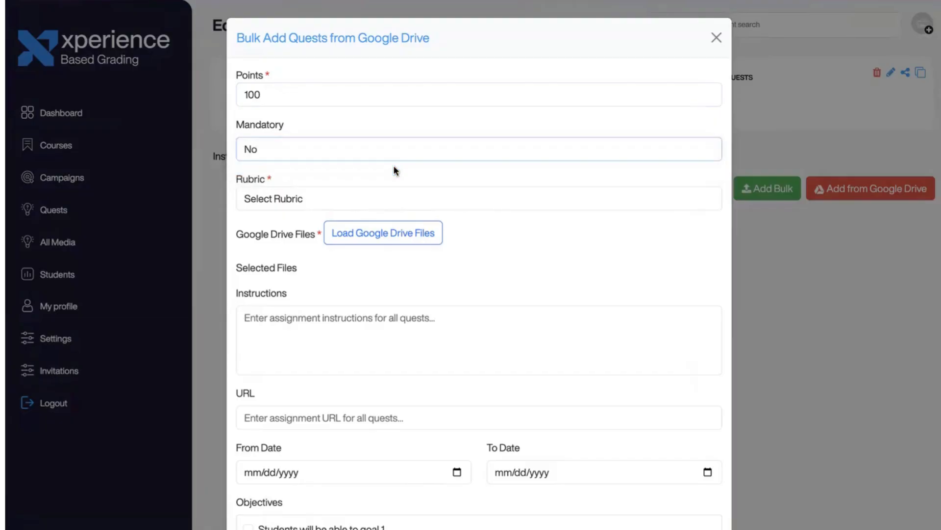
- Select five quest files, including the atomic mass practice, from the Drive folder Basic - 100 XP
{"action": "left_click", "coordinate": [367, 232]}
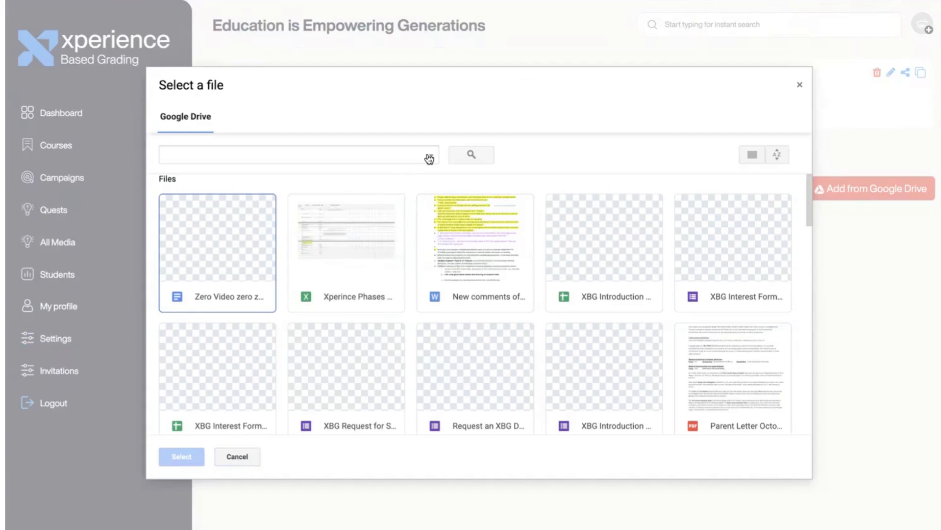
{"action": "left_click", "coordinate": [430, 157]}
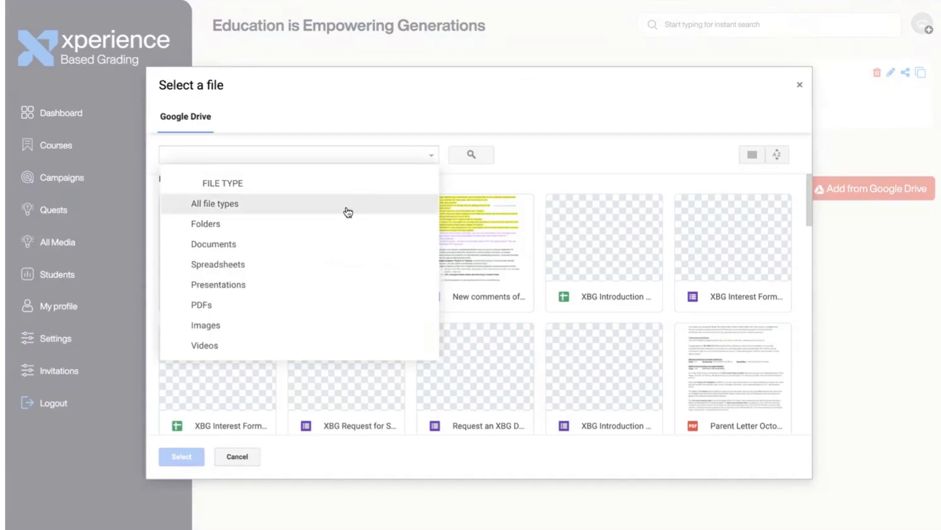
{"action": "left_click", "coordinate": [341, 222]}
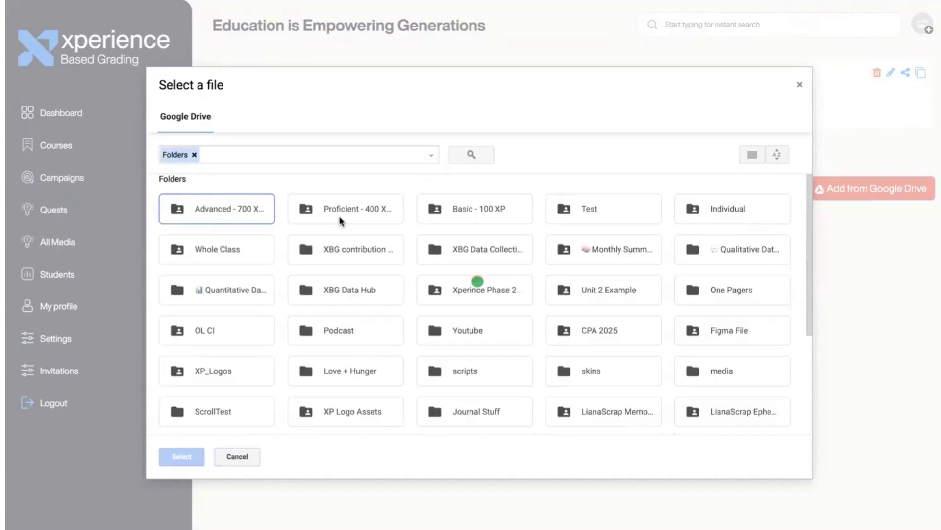
{"action": "double_click", "coordinate": [463, 212]}
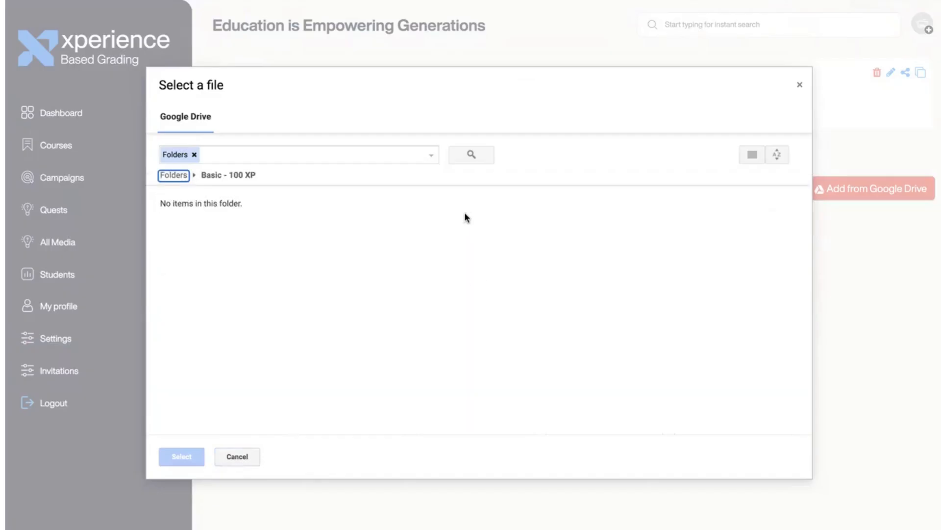
{"action": "left_click", "coordinate": [431, 156]}
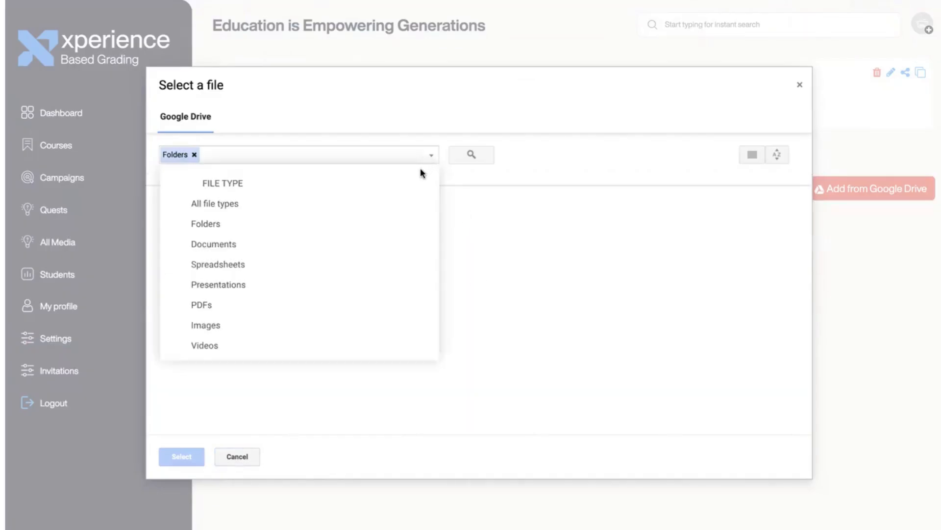
{"action": "left_click", "coordinate": [397, 205]}
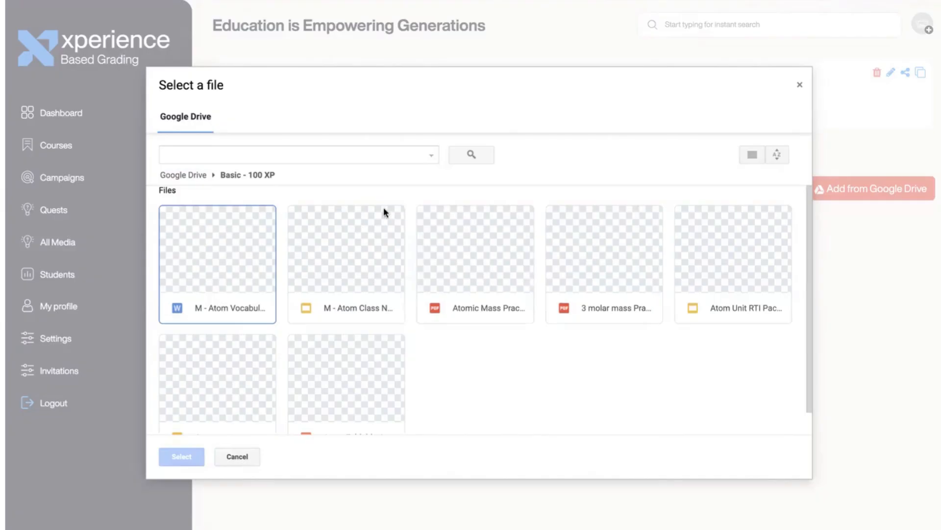
{"action": "left_click", "coordinate": [449, 268]}
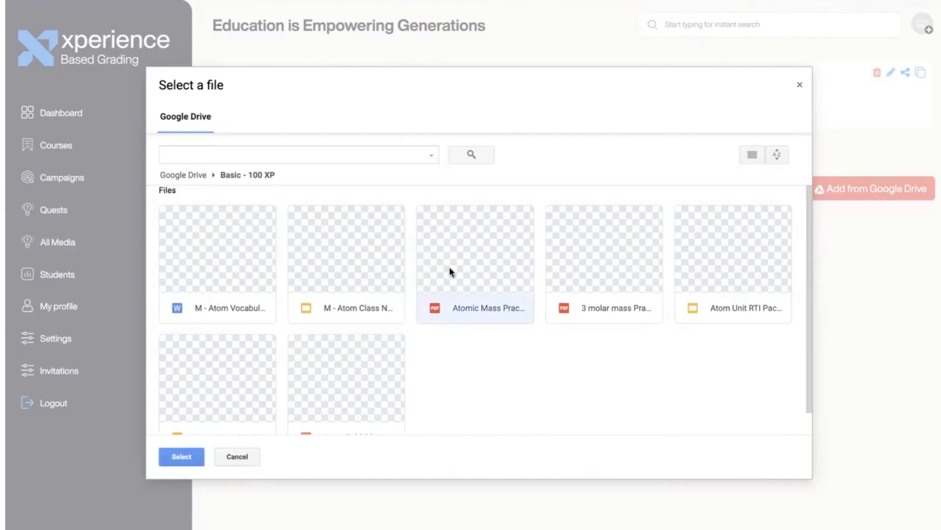
{"action": "scroll", "coordinate": [362, 361], "scroll_direction": "down", "scroll_amount": 1}
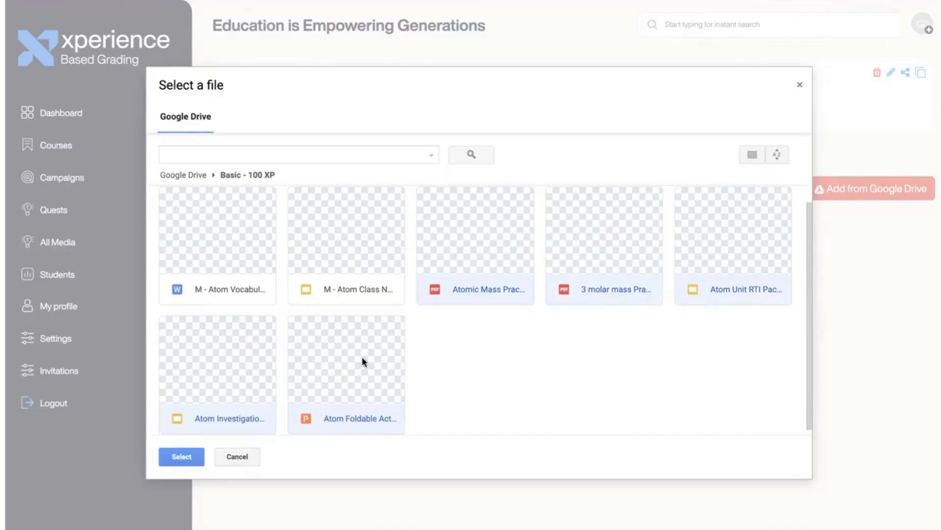
{"action": "left_click", "coordinate": [183, 457]}
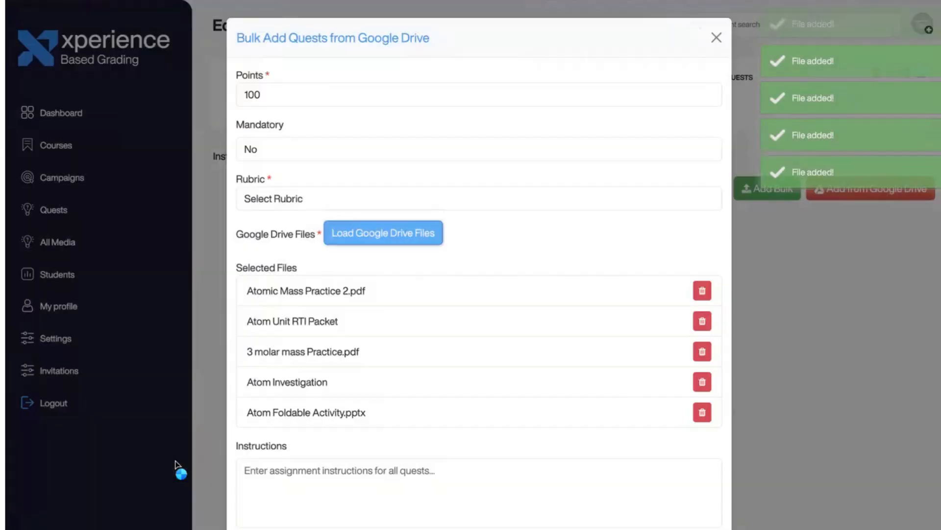
- Give the five Drive quests shared instructions and the first objective, then upload them as a 100 XP group
{"action": "scroll", "coordinate": [304, 452], "scroll_direction": "down", "scroll_amount": 2}
{"action": "scroll", "coordinate": [304, 454], "scroll_direction": "down", "scroll_amount": 1}
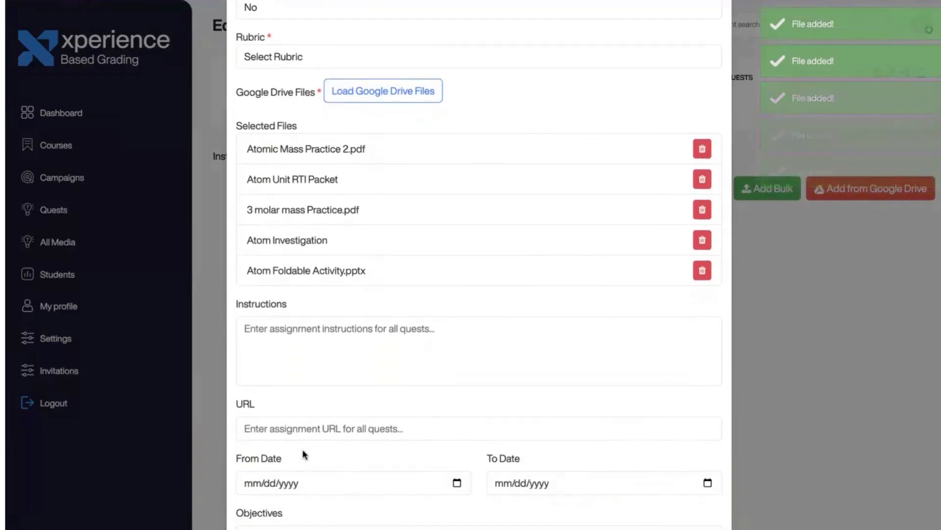
{"action": "left_click", "coordinate": [317, 337]}
{"action": "type", "text": "Sh"}
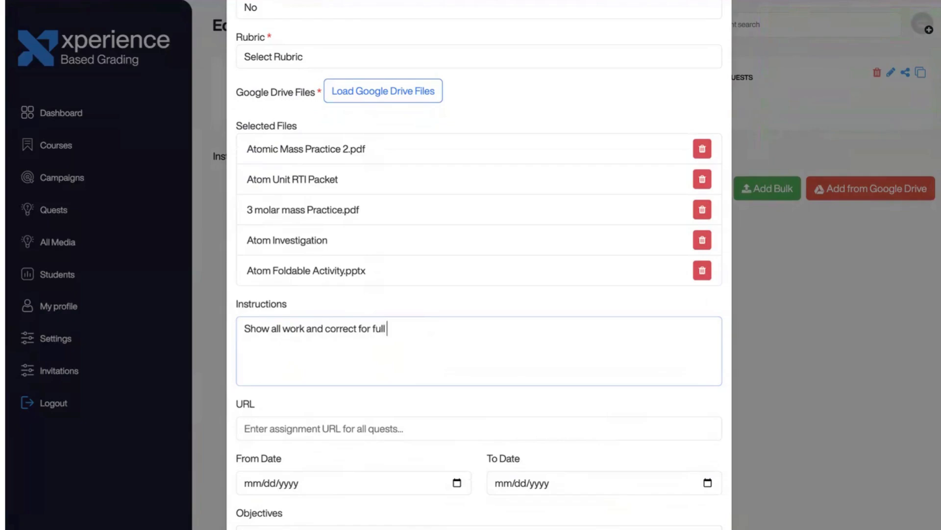
{"action": "scroll", "coordinate": [355, 389], "scroll_direction": "down", "scroll_amount": 3}
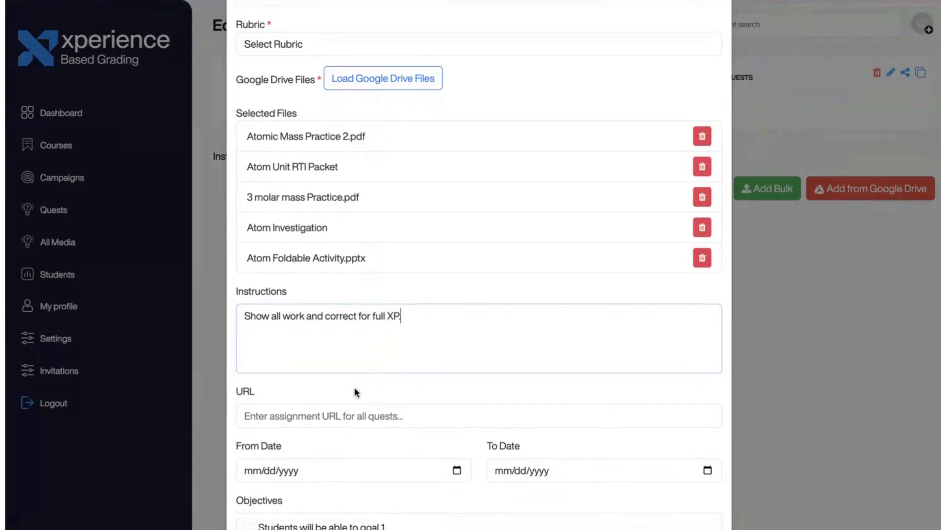
{"action": "left_click", "coordinate": [249, 431]}
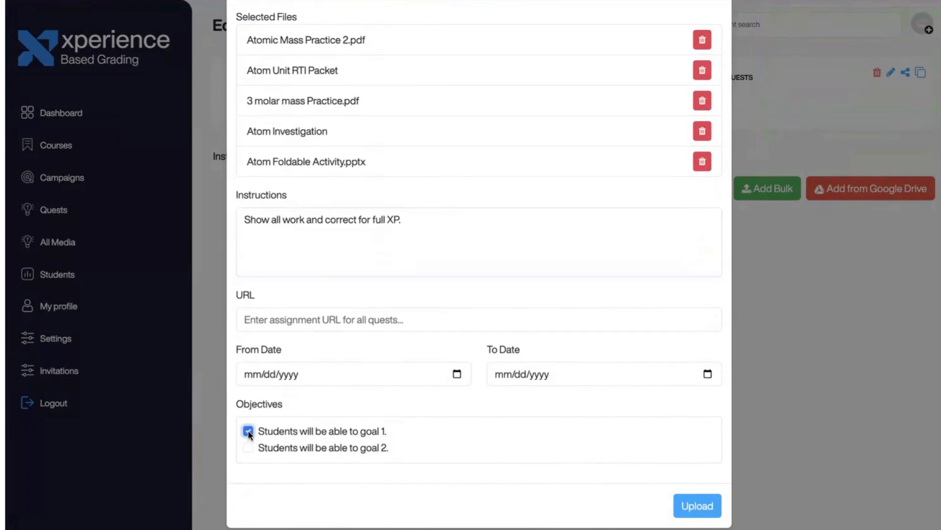
{"action": "left_click", "coordinate": [698, 506]}
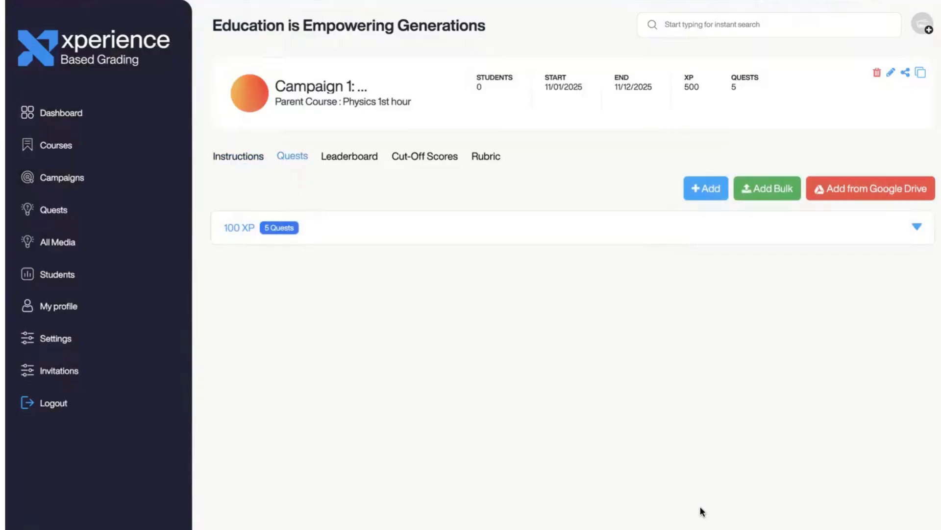
- Create the mandatory 400-point quest 'Whole class activity 1' with participation-based instructions and the first objective
{"action": "left_click", "coordinate": [916, 228]}
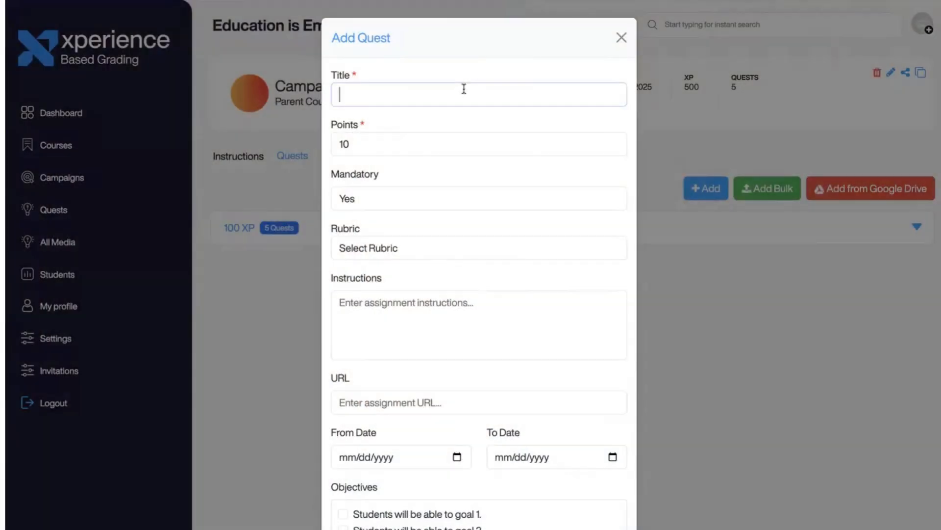
{"action": "type", "text": "Whole class activity 1"}
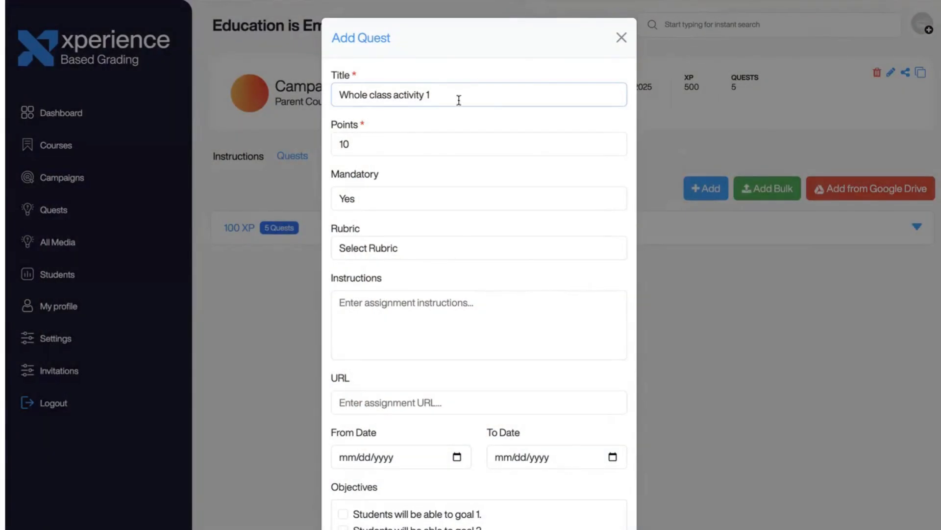
{"action": "double_click", "coordinate": [350, 144]}
{"action": "type", "text": "400"}
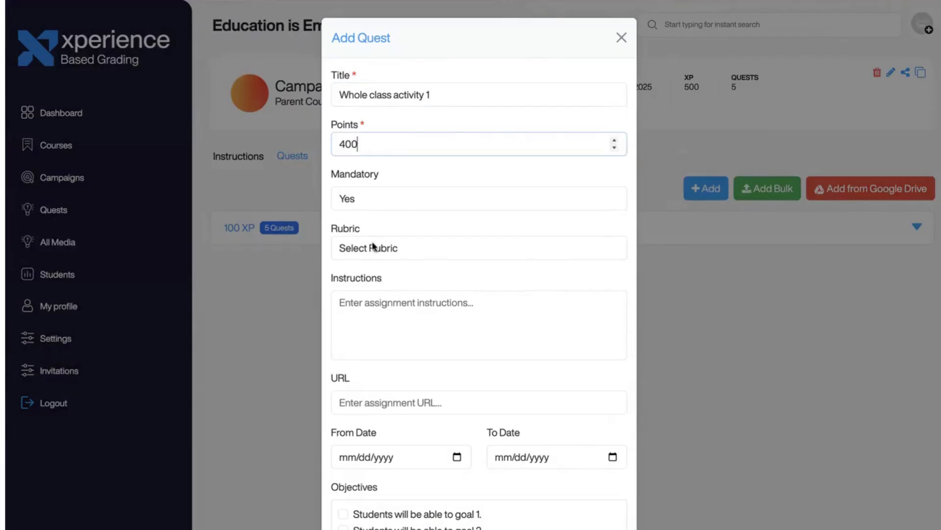
{"action": "left_click", "coordinate": [378, 307]}
{"action": "type", "text": "Based"}
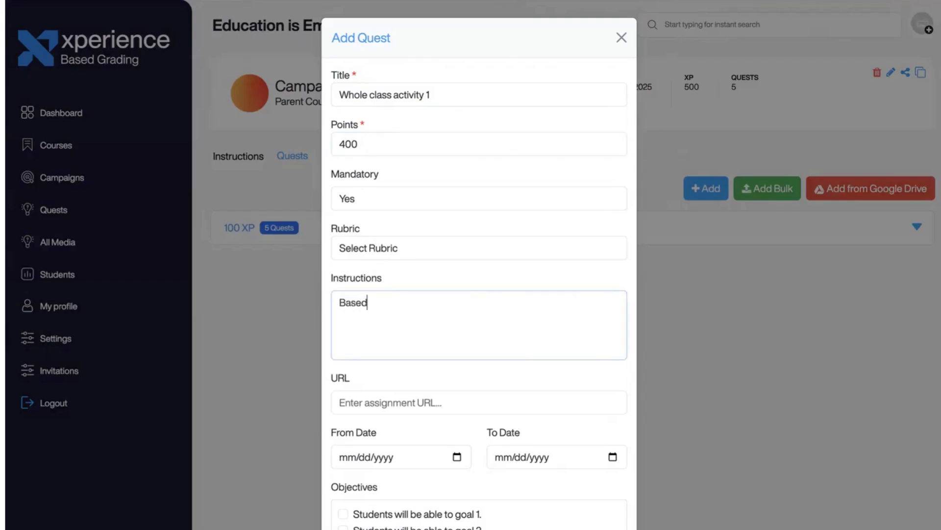
{"action": "type", "text": " on participation. See rubr"}
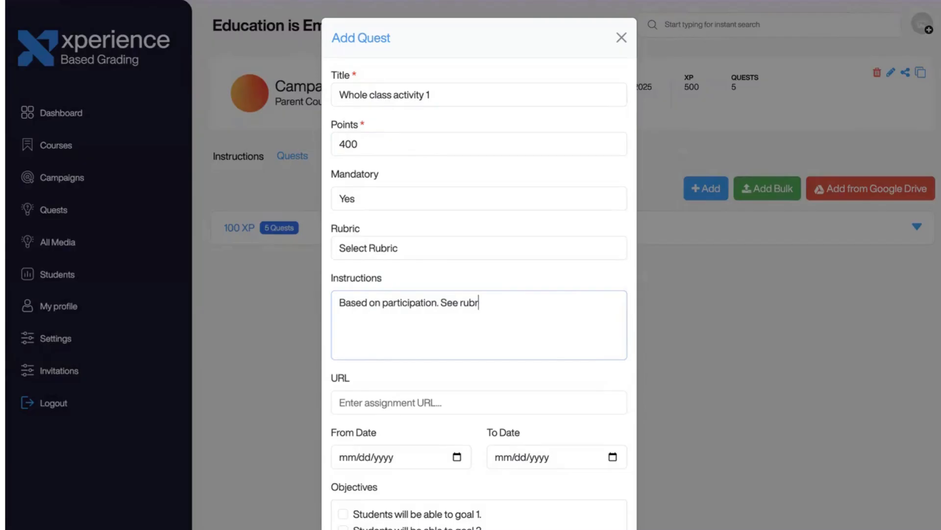
{"action": "type", "text": "ic. This is a lab."}
{"action": "scroll", "coordinate": [383, 371], "scroll_direction": "down", "scroll_amount": 3}
{"action": "left_click", "coordinate": [342, 431]}
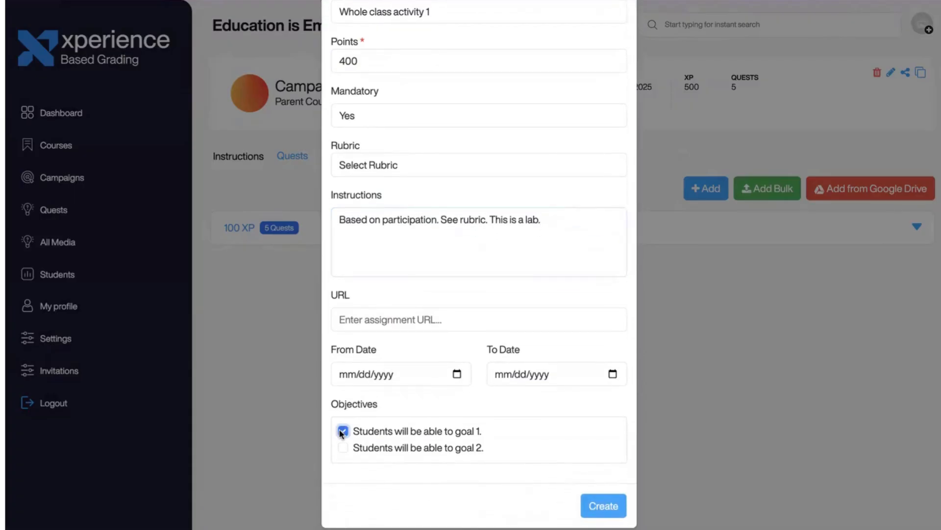
{"action": "left_click", "coordinate": [592, 506]}
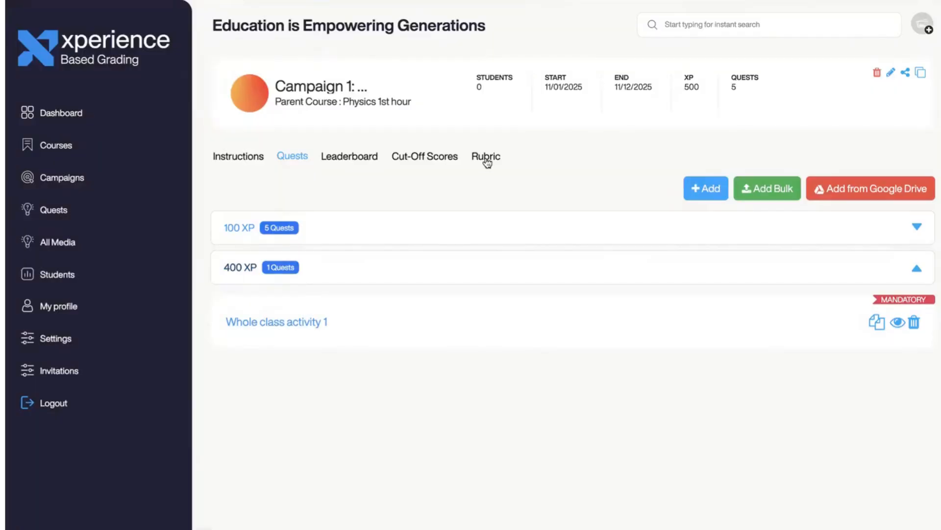
- In the rubrics, give the Whole Class Activity Rubric criterion a minimum score of 0
{"action": "left_click", "coordinate": [487, 162]}
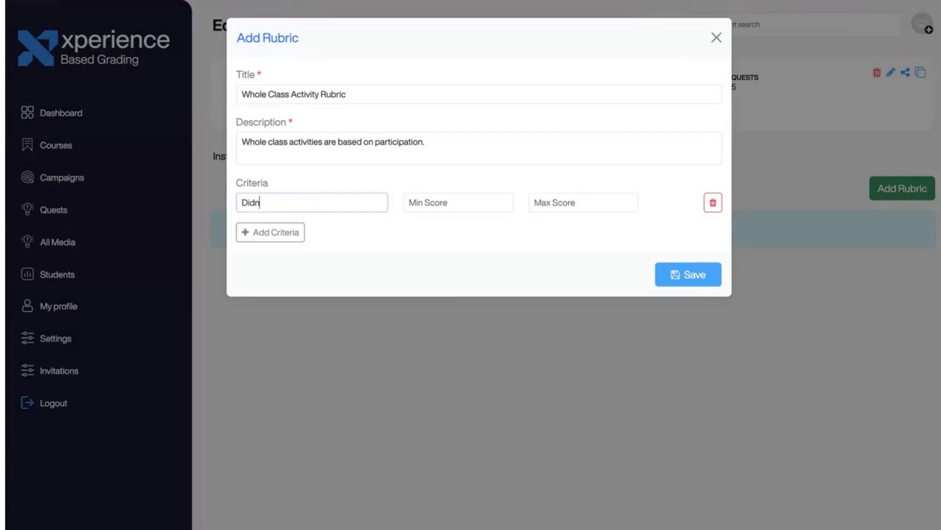
{"action": "left_click", "coordinate": [419, 202]}
{"action": "type", "text": "0"}
{"action": "left_click", "coordinate": [541, 202]}
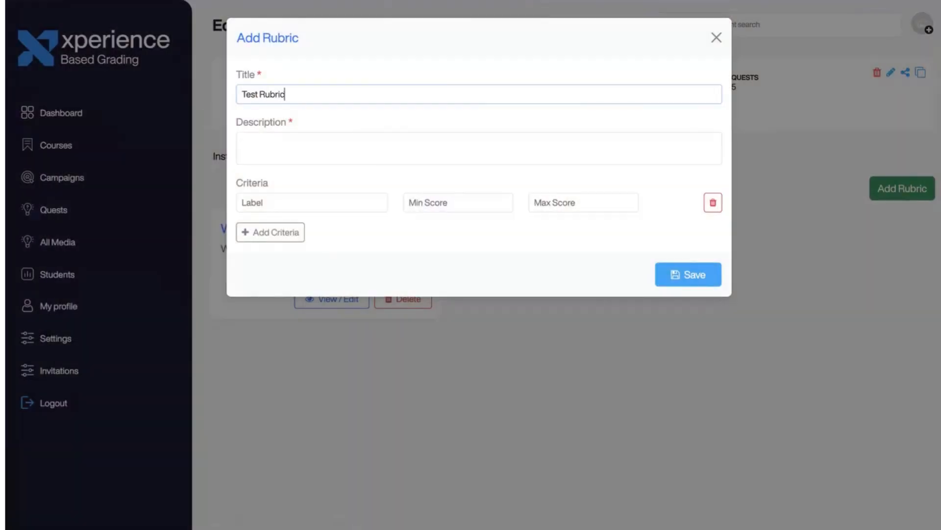
- Describe the rubric as 'XP based on demonstrate…' and add a No valid attempt criterion scored 0–0
{"action": "left_click", "coordinate": [446, 140]}
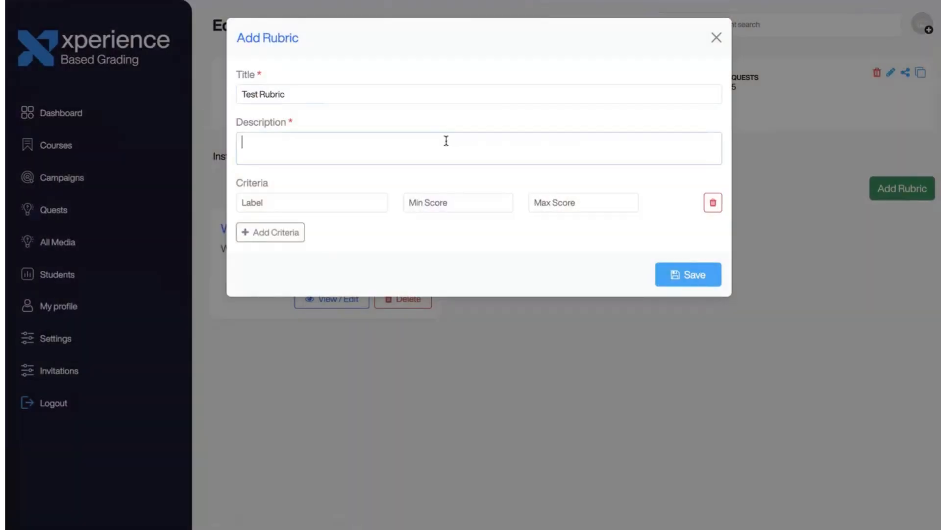
{"action": "type", "text": "XP based on demonstrated understanding of the goals."}
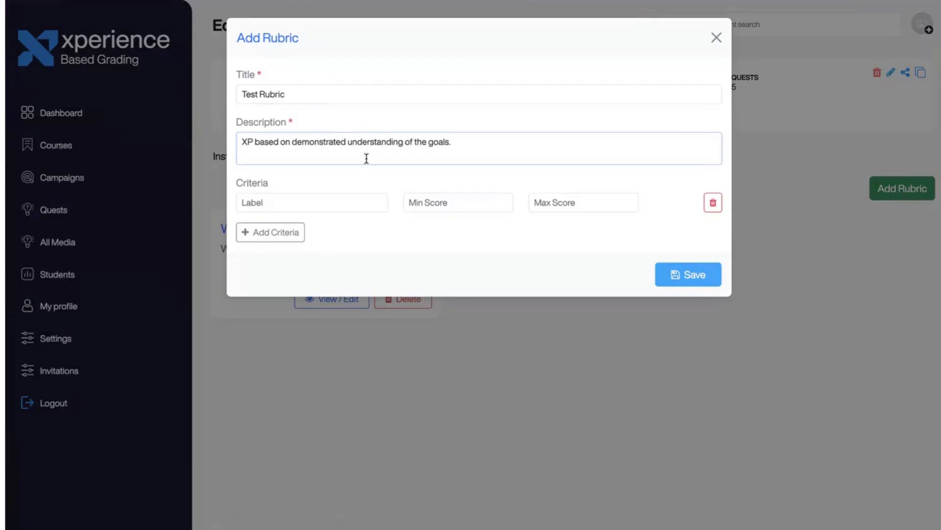
{"action": "left_click", "coordinate": [294, 202]}
{"action": "type", "text": "No valid attempt"}
{"action": "left_click", "coordinate": [360, 232]}
{"action": "left_click", "coordinate": [427, 201]}
{"action": "type", "text": "0"}
{"action": "key", "text": "Tab"}
{"action": "type", "text": "0"}
{"action": "left_click", "coordinate": [277, 233]}
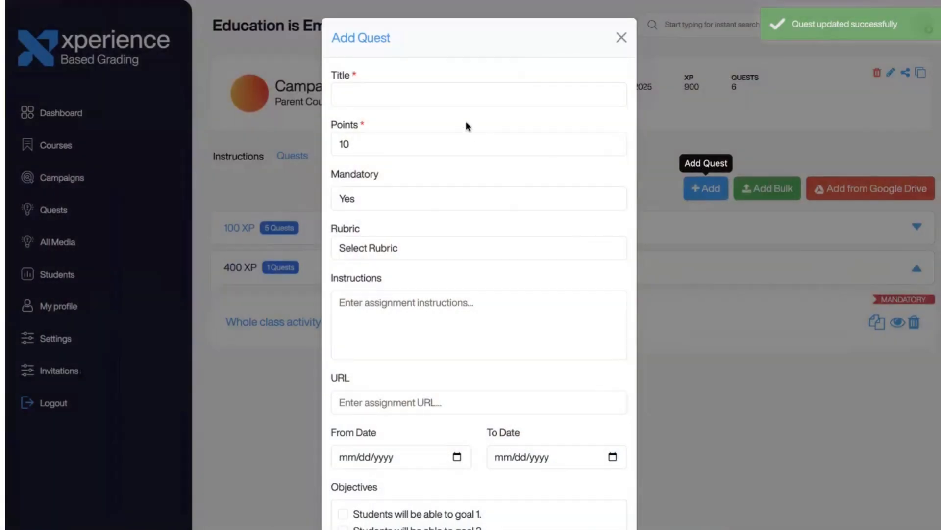
- Create a 1500-point Unit Test quest graded by the Whole Class Activity Rubric, dated 11/12/2025
{"action": "left_click", "coordinate": [463, 97]}
{"action": "type", "text": "Unti"}
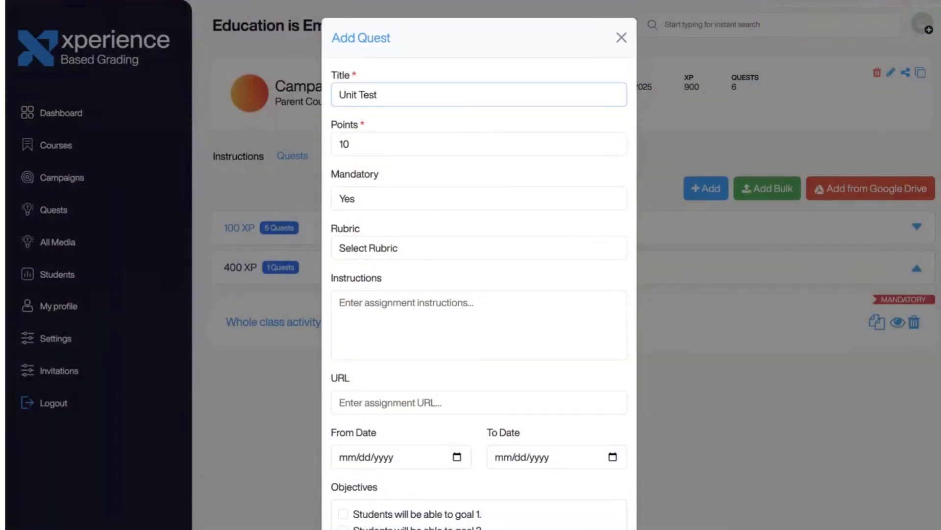
{"action": "left_click_drag", "start_coordinate": [388, 143], "coordinate": [337, 144]}
{"action": "type", "text": "1500"}
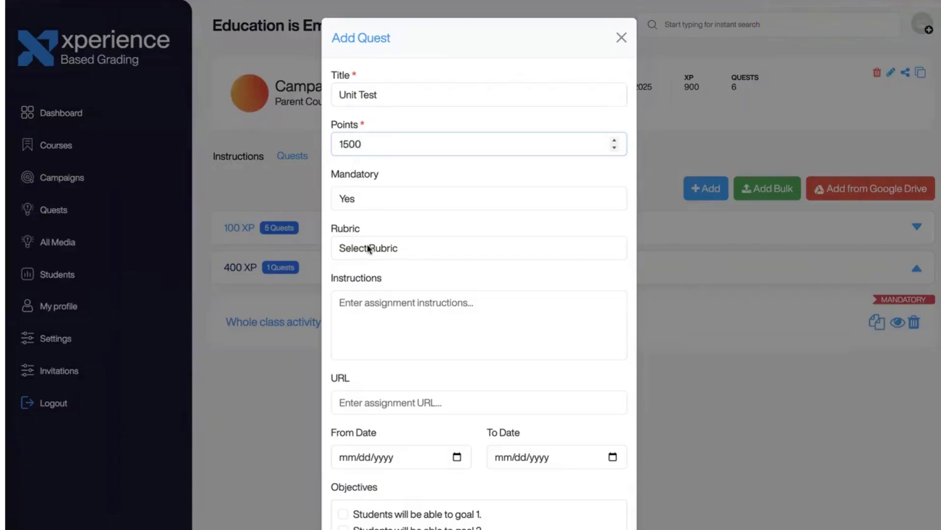
{"action": "left_click", "coordinate": [368, 249]}
{"action": "left_click", "coordinate": [367, 263]}
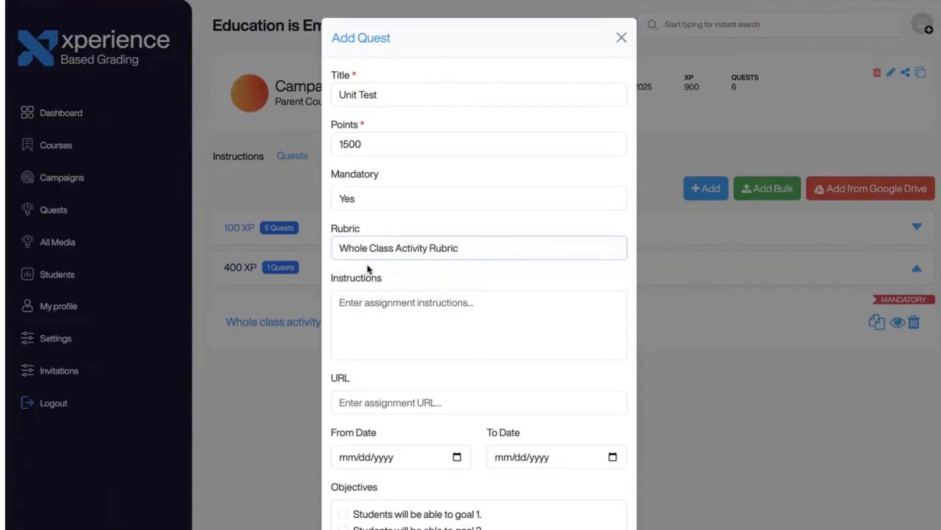
{"action": "scroll", "coordinate": [371, 342], "scroll_direction": "down", "scroll_amount": 3}
{"action": "left_click", "coordinate": [457, 390]}
{"action": "left_click", "coordinate": [398, 298]}
{"action": "left_click", "coordinate": [613, 391]}
{"action": "left_click", "coordinate": [550, 295]}
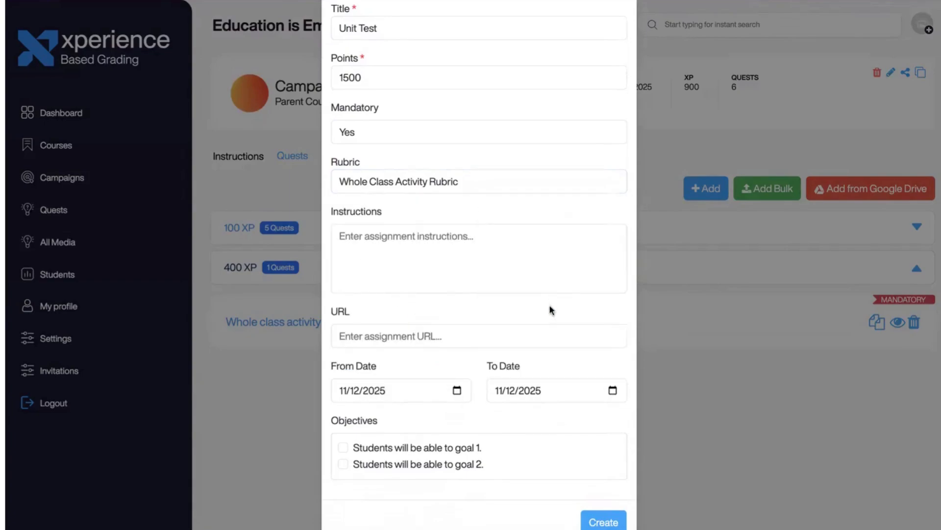
{"action": "left_click", "coordinate": [594, 523]}
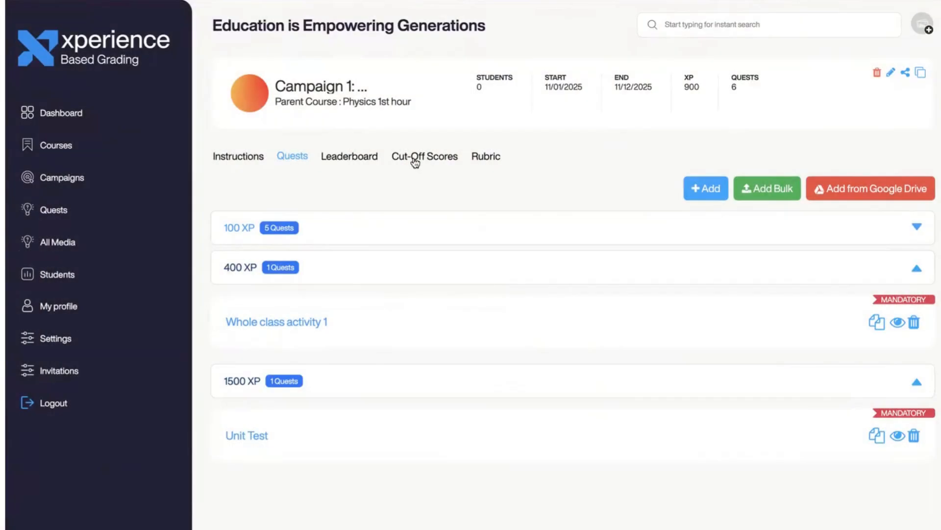
- Add cut-off scores of 100 XP at 60% and 200 XP at 65%
{"action": "left_click", "coordinate": [412, 158]}
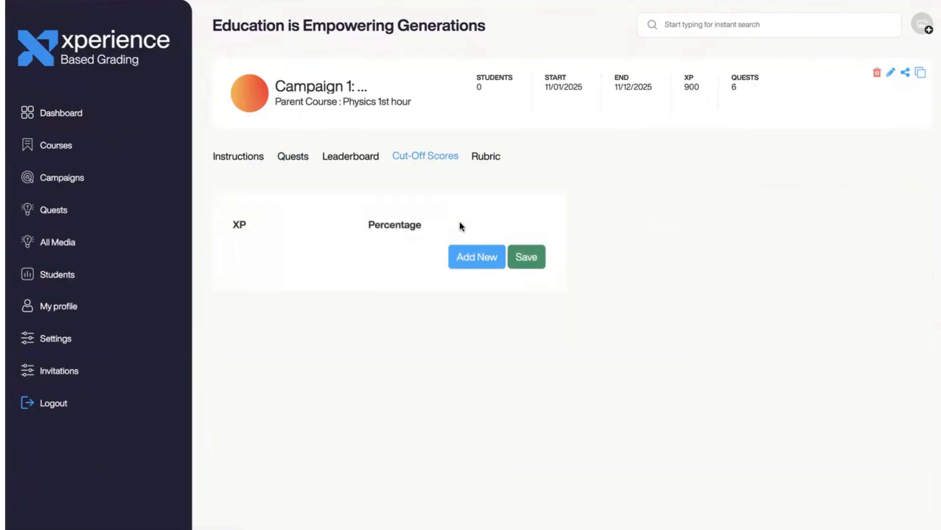
{"action": "left_click", "coordinate": [464, 257]}
{"action": "double_click", "coordinate": [240, 250]}
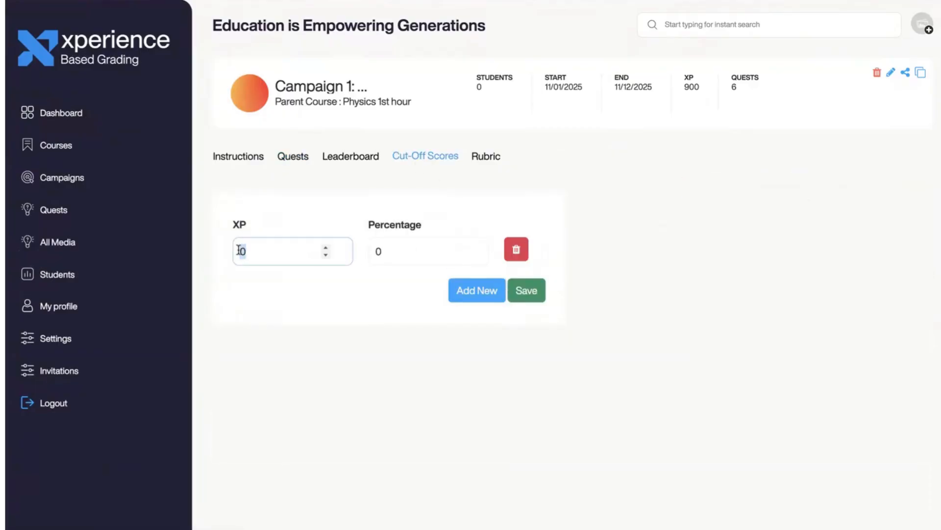
{"action": "double_click", "coordinate": [375, 250]}
{"action": "type", "text": "60"}
{"action": "left_click", "coordinate": [476, 288]}
{"action": "double_click", "coordinate": [240, 285]}
{"action": "type", "text": "200"}
{"action": "double_click", "coordinate": [378, 285]}
{"action": "type", "text": "65"}
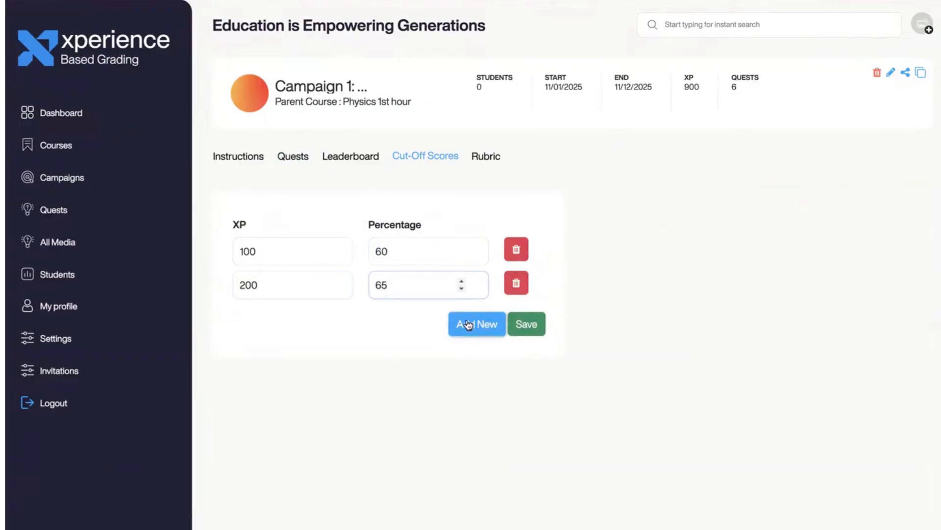
- Add cut-off scores of 300 XP at 70% and 400 XP at 80%
{"action": "left_click", "coordinate": [474, 323]}
{"action": "double_click", "coordinate": [245, 318]}
{"action": "type", "text": "300"}
{"action": "double_click", "coordinate": [381, 319]}
{"action": "type", "text": "70"}
{"action": "left_click", "coordinate": [464, 358]}
{"action": "double_click", "coordinate": [242, 351]}
{"action": "type", "text": "400"}
{"action": "double_click", "coordinate": [378, 352]}
{"action": "type", "text": "80"}
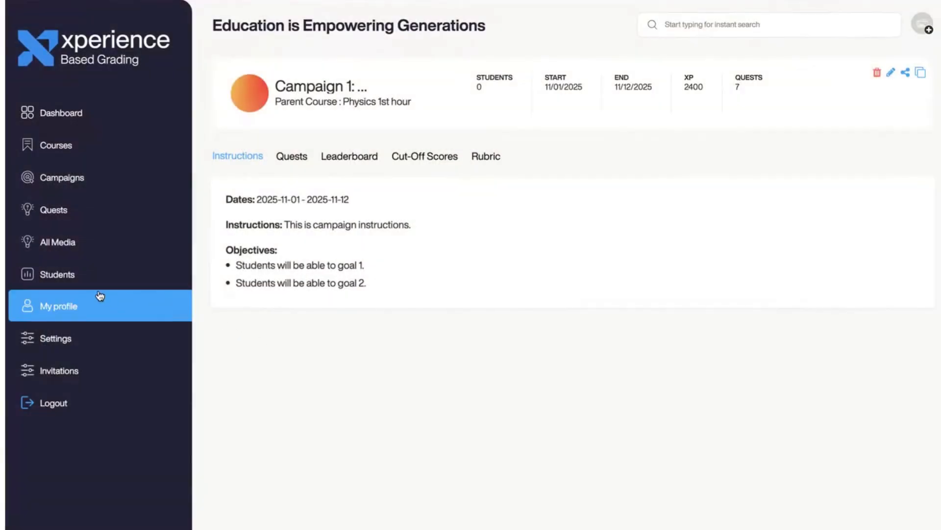
- Invite a student to Physics 1st hour using their name and e-mail, then check the pending invitation
{"action": "left_click", "coordinate": [76, 276]}
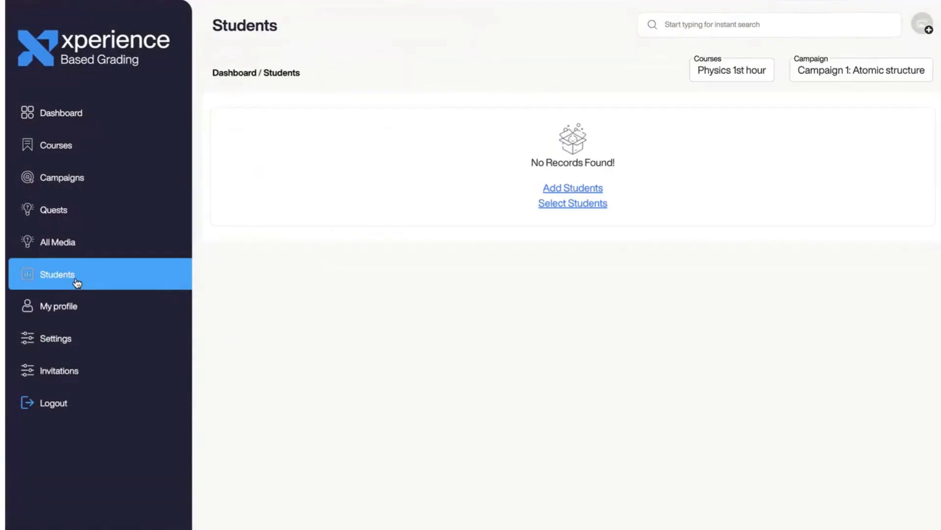
{"action": "left_click", "coordinate": [569, 190]}
{"action": "left_click", "coordinate": [242, 224]}
{"action": "type", "text": "Isa Stud"}
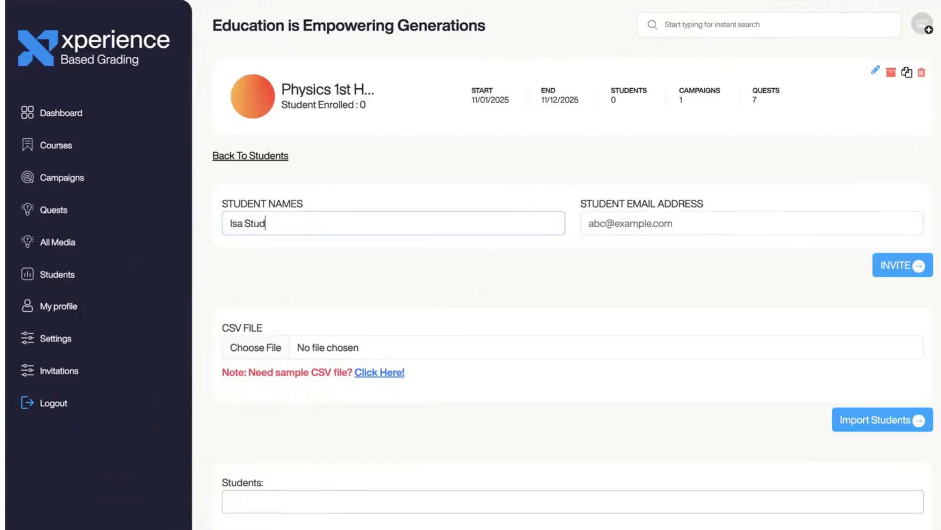
{"action": "key", "text": "Tab"}
{"action": "type", "text": "isastu"}
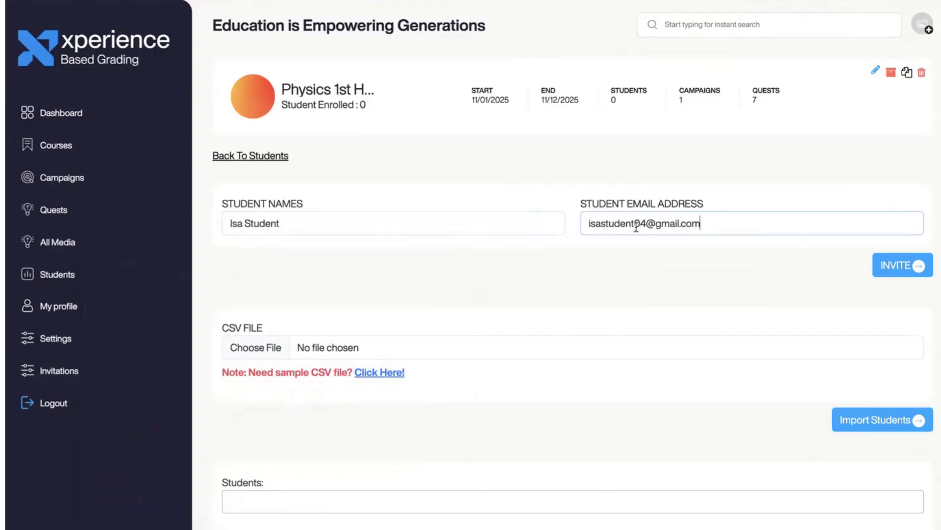
{"action": "left_click", "coordinate": [887, 266]}
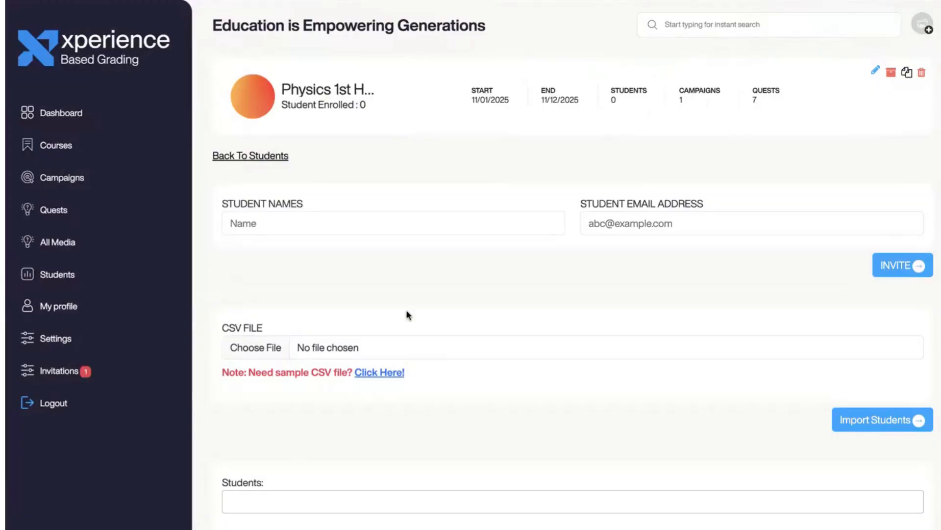
{"action": "left_click", "coordinate": [77, 371]}
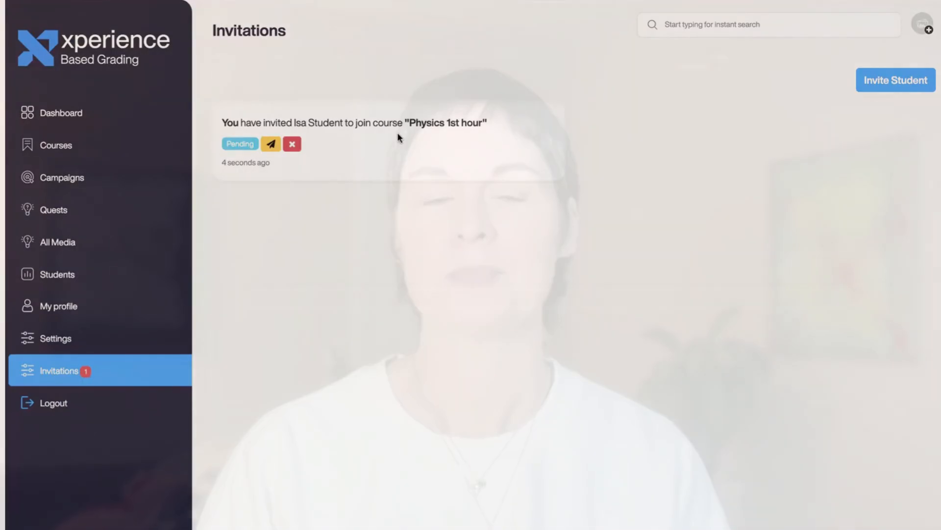